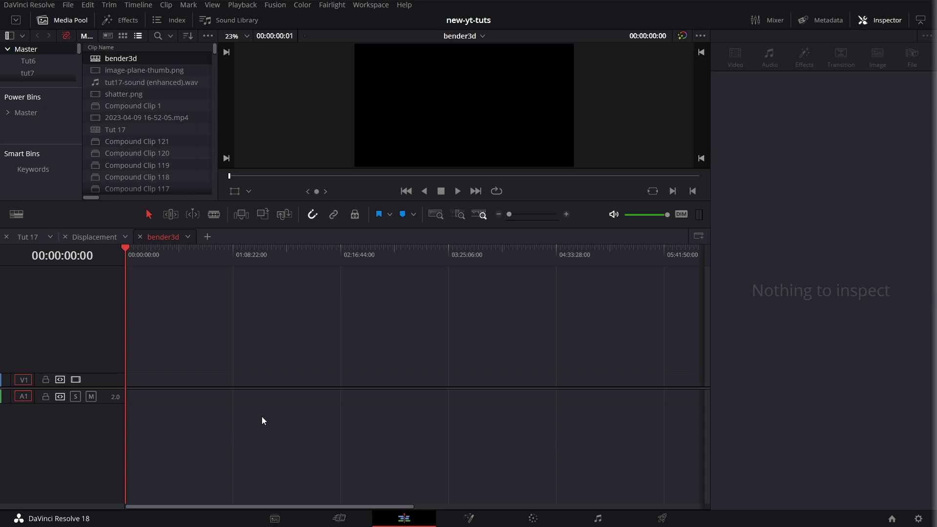
# Step: On the Fusion page, add a Bender3D node using the tool search for 'bender'
pyautogui.click(472, 518)
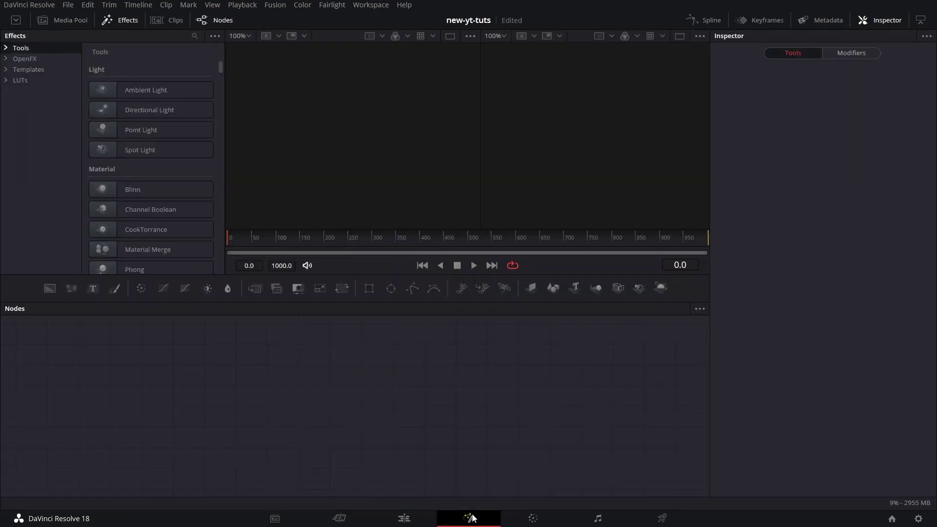
pyautogui.hotkey('shift', 'space')
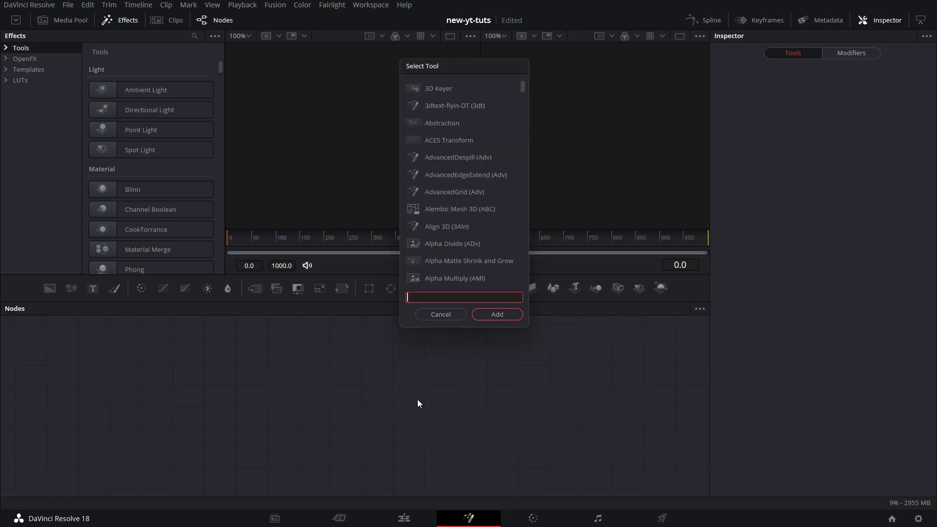
pyautogui.write('bender')
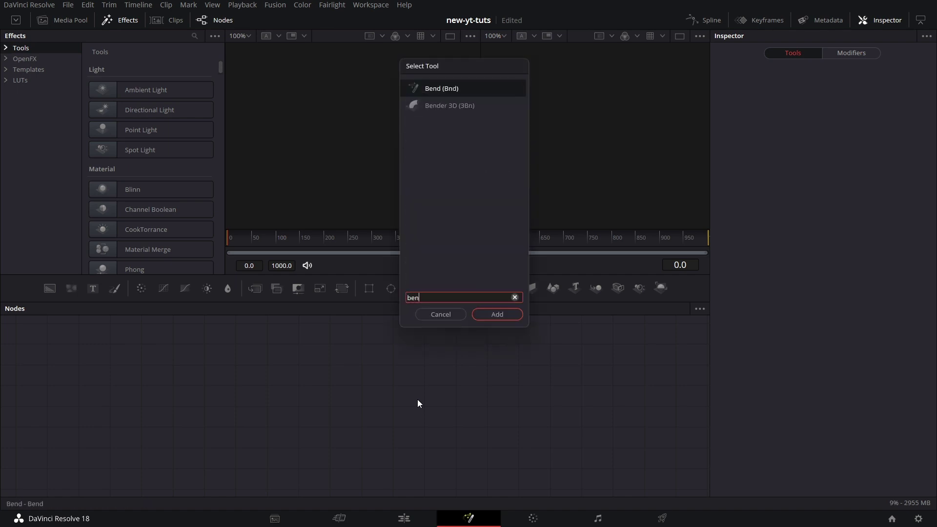
pyautogui.click(511, 314)
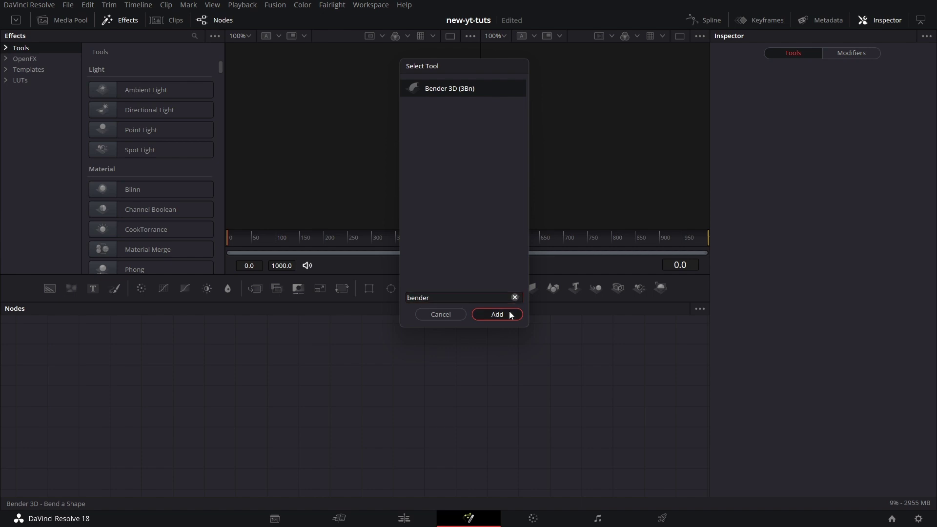
# Step: Spread Bender3D and MediaOut1 apart in the node graph to make room between them
pyautogui.moveTo(20, 329); pyautogui.dragTo(440, 387)
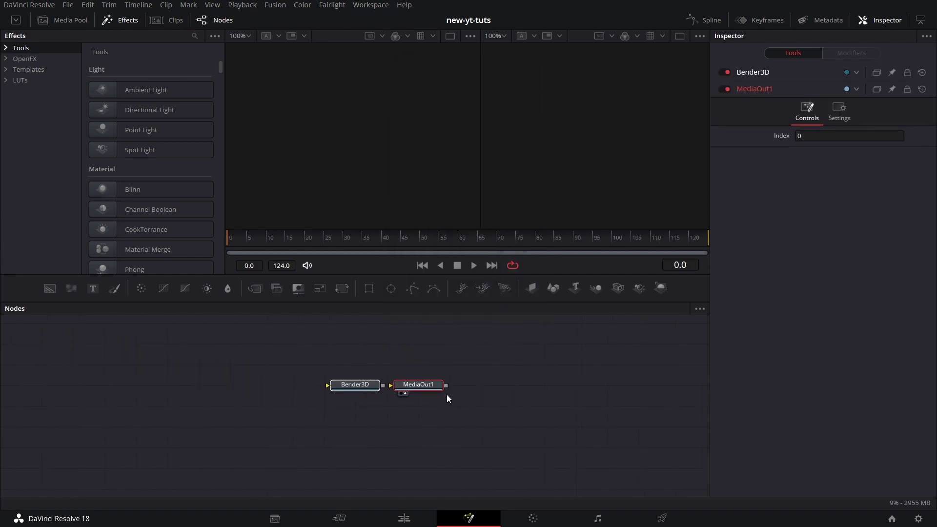
pyautogui.scroll(2, 452, 404)
pyautogui.scroll(2, 452, 404)
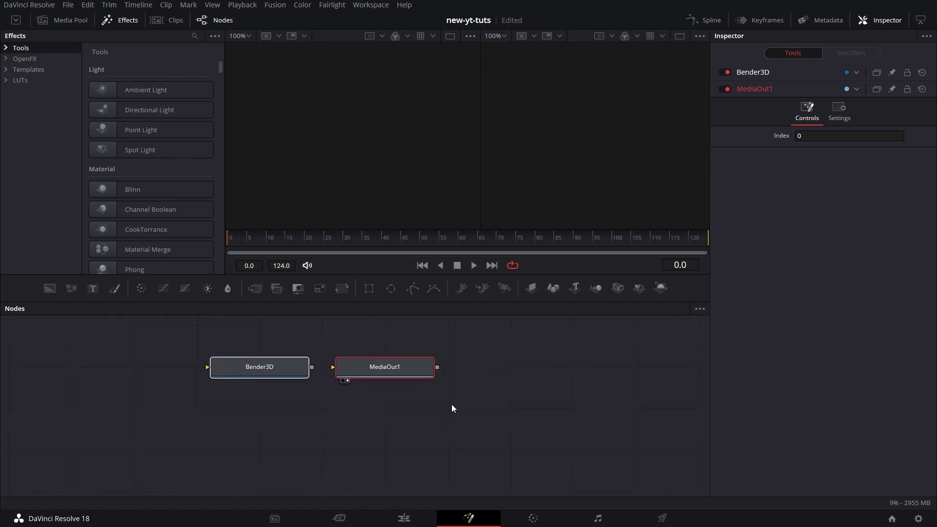
pyautogui.moveTo(452, 404); pyautogui.dragTo(519, 439)
pyautogui.click(519, 439)
pyautogui.moveTo(468, 409); pyautogui.dragTo(561, 421)
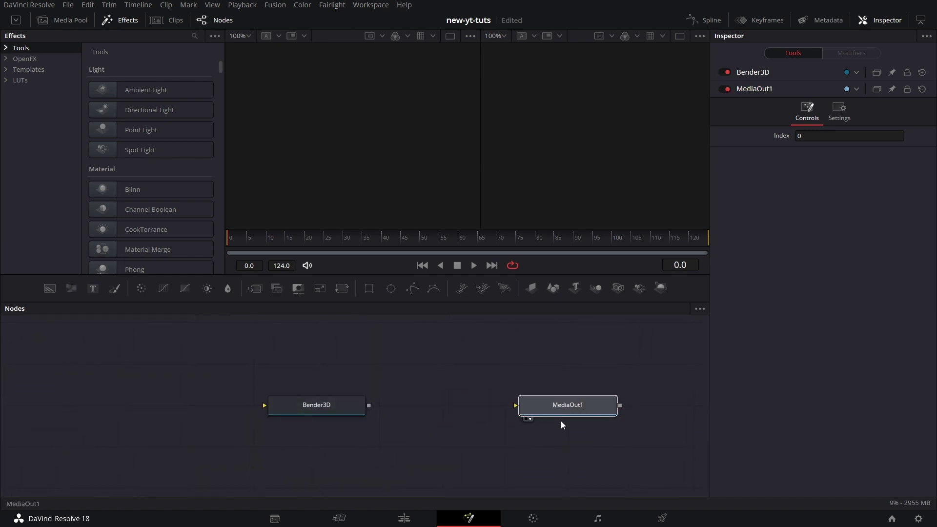
pyautogui.moveTo(368, 406); pyautogui.dragTo(517, 410)
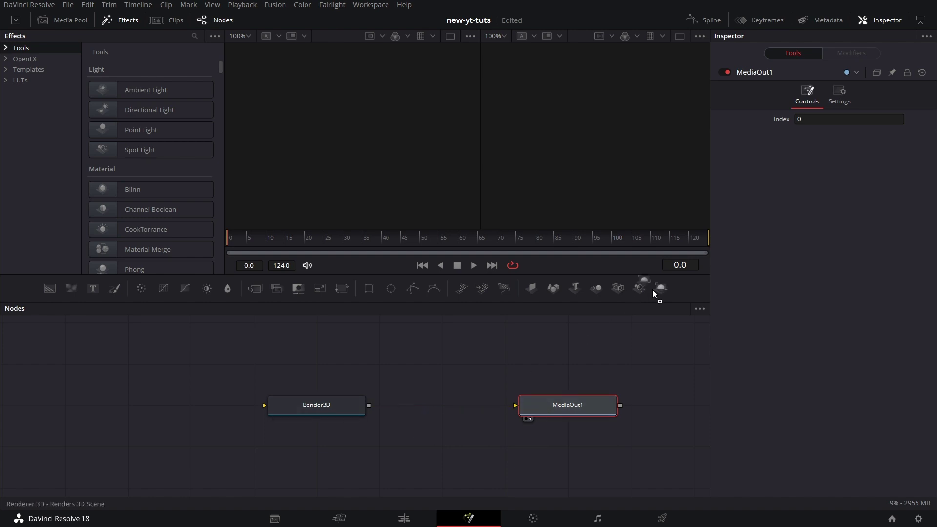
# Step: Insert a Renderer3D node and wire Bender3D → Renderer3D1 → MediaOut1
pyautogui.moveTo(652, 289); pyautogui.dragTo(437, 414)
pyautogui.moveTo(345, 415); pyautogui.dragTo(391, 405)
pyautogui.moveTo(219, 403); pyautogui.dragTo(294, 403)
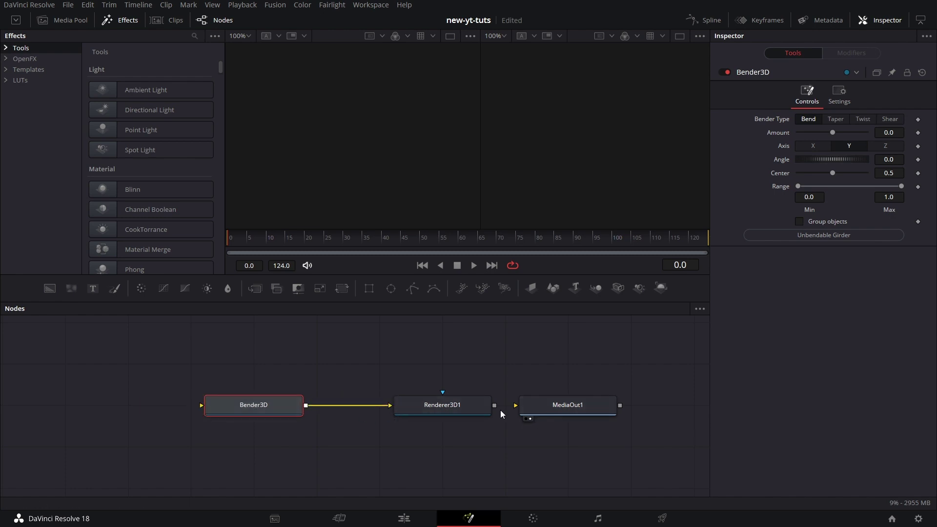
pyautogui.moveTo(495, 405); pyautogui.dragTo(516, 406)
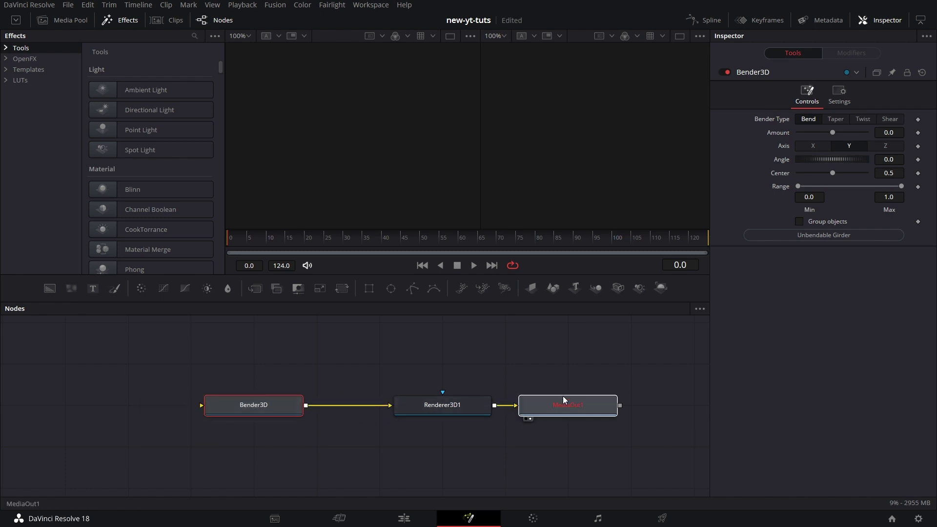
# Step: Use a single viewer, hide the Effects library, and wire a new Image Plane 3D into Bender3D
pyautogui.click(681, 37)
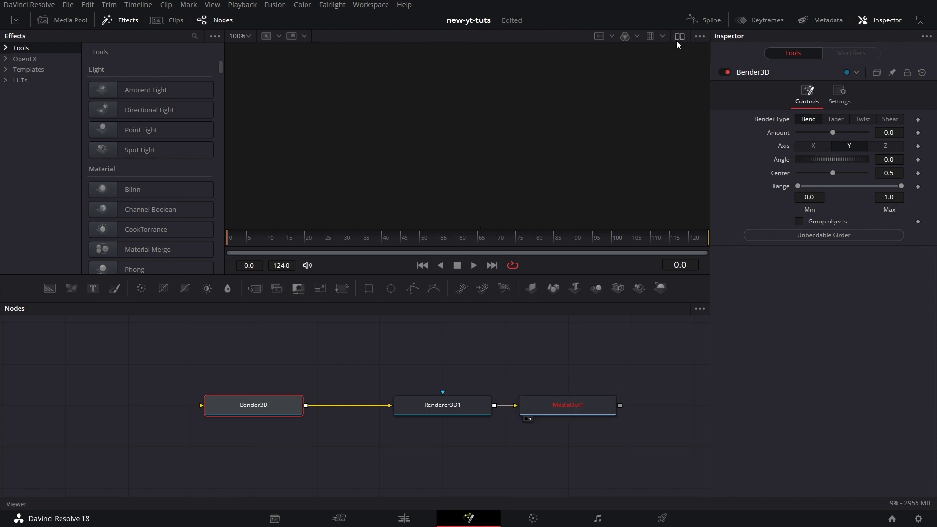
pyautogui.click(123, 20)
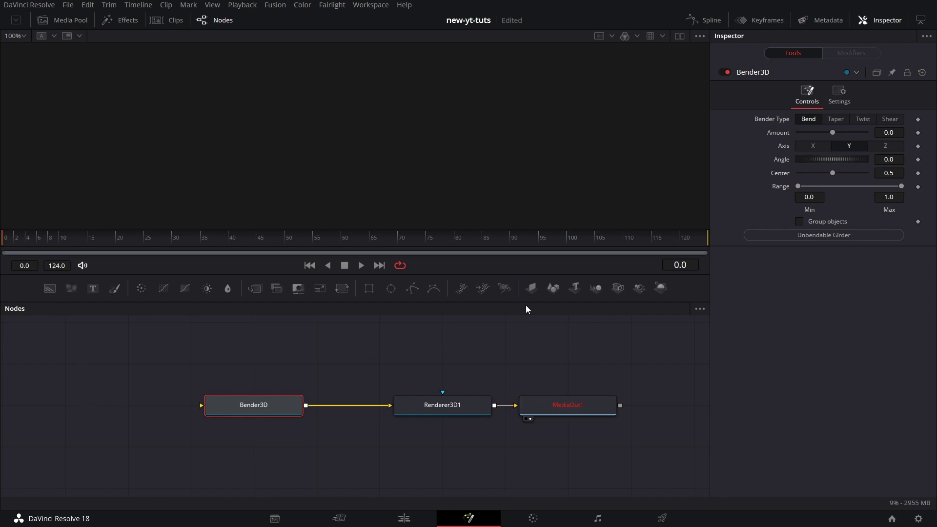
pyautogui.moveTo(531, 288); pyautogui.dragTo(115, 408)
pyautogui.moveTo(180, 406); pyautogui.dragTo(203, 408)
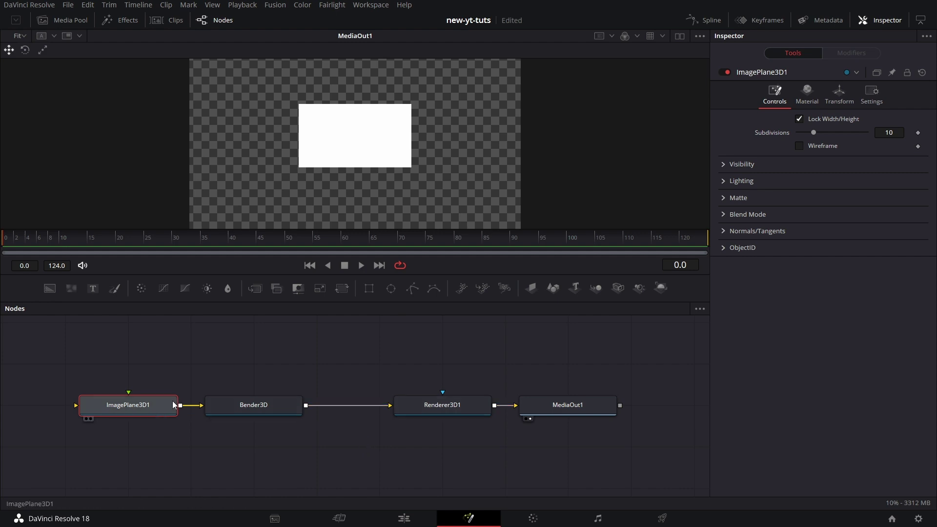
# Step: Scale the image plane to 1.733 and view Bender3D's output, orbiting to face the plane
pyautogui.click(840, 93)
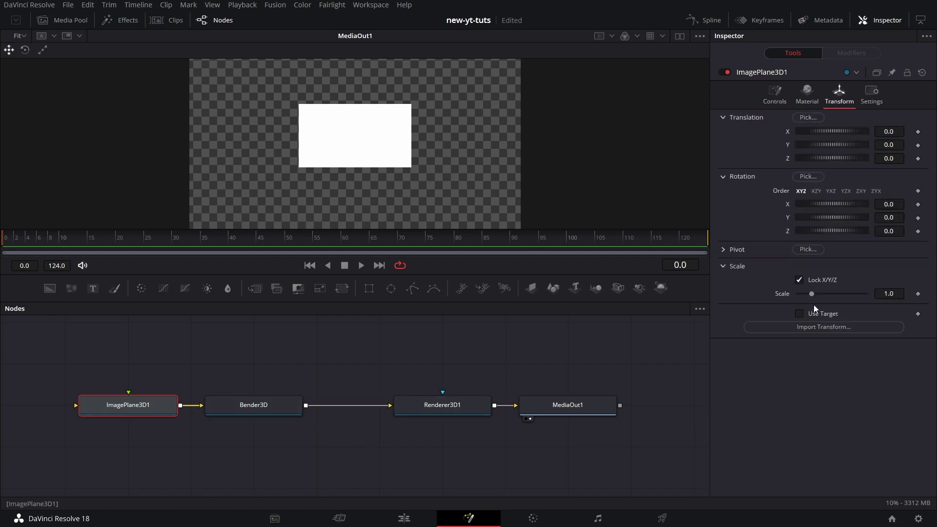
pyautogui.moveTo(813, 293); pyautogui.dragTo(823, 294)
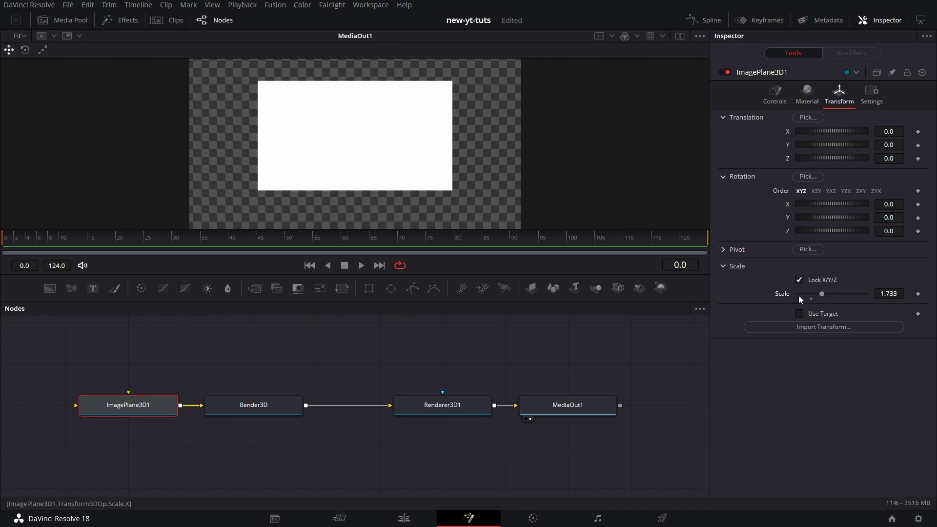
pyautogui.click(259, 408)
pyautogui.press('1')
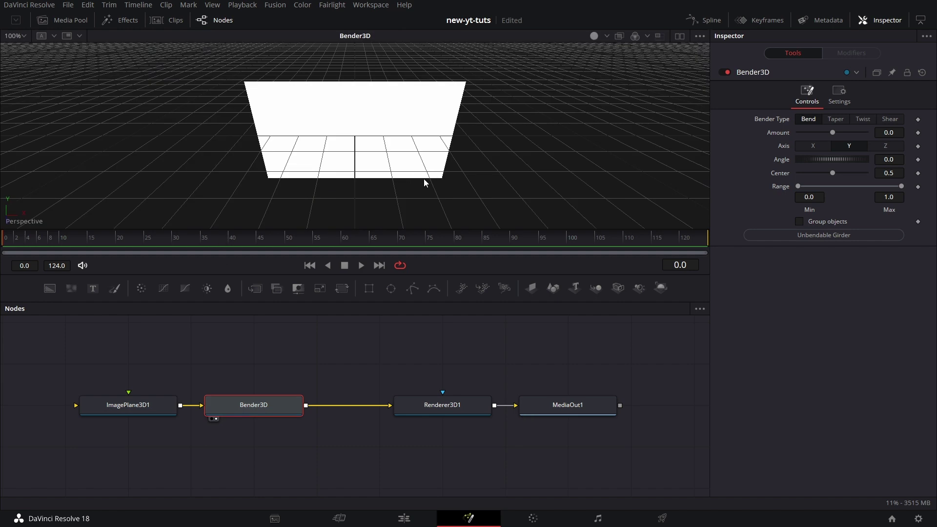
pyautogui.moveTo(425, 182); pyautogui.dragTo(427, 111)
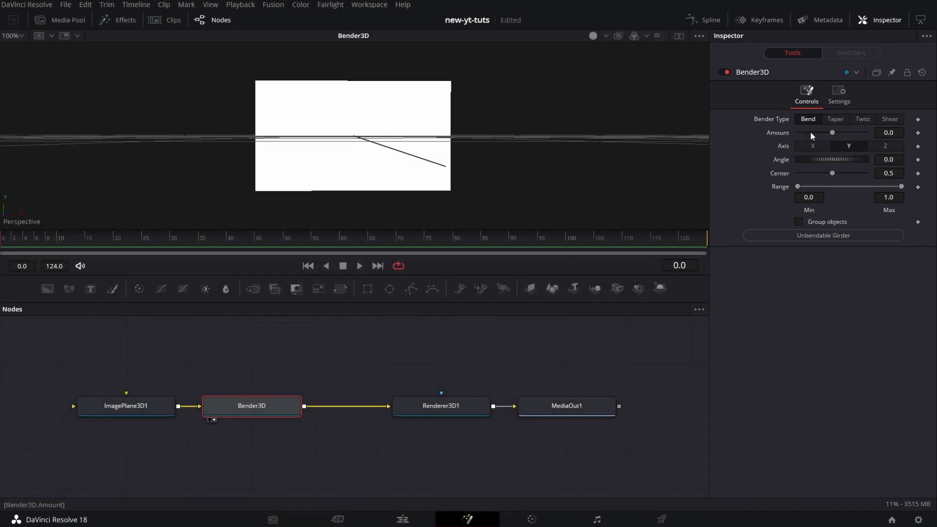
# Step: Bend the plane with Bender3D Amount, turn on viewer lighting, then ease the bend back
pyautogui.moveTo(834, 133); pyautogui.dragTo(818, 149)
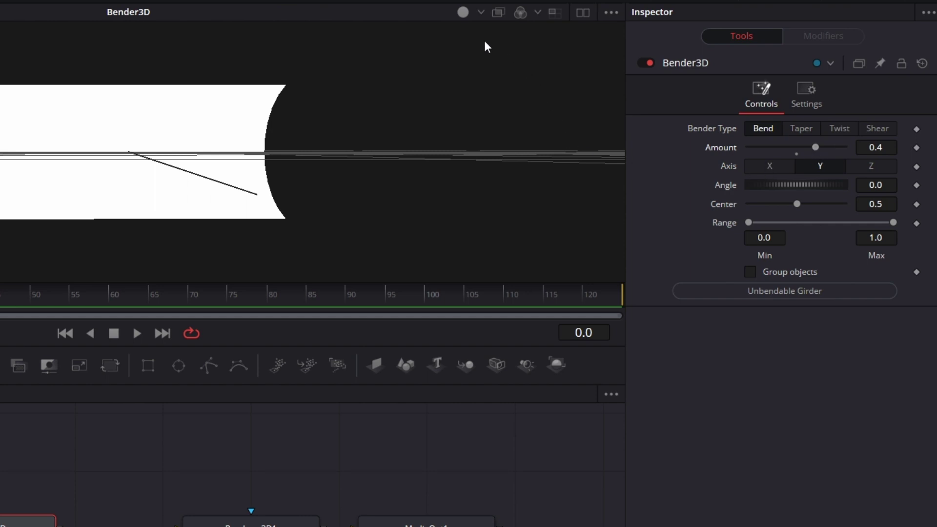
pyautogui.click(463, 12)
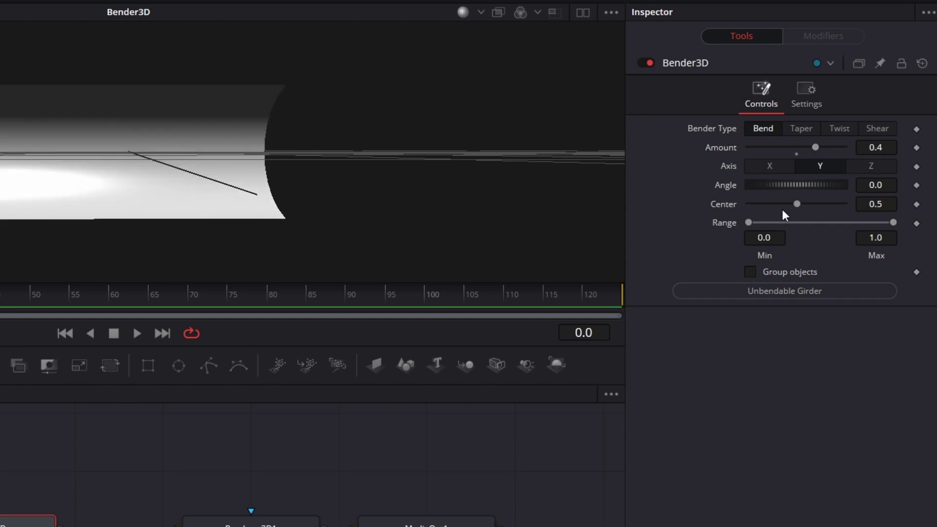
pyautogui.moveTo(817, 148)
pyautogui.mouseDown()
pyautogui.moveTo(781, 146)
pyautogui.moveTo(811, 146)
pyautogui.mouseUp()
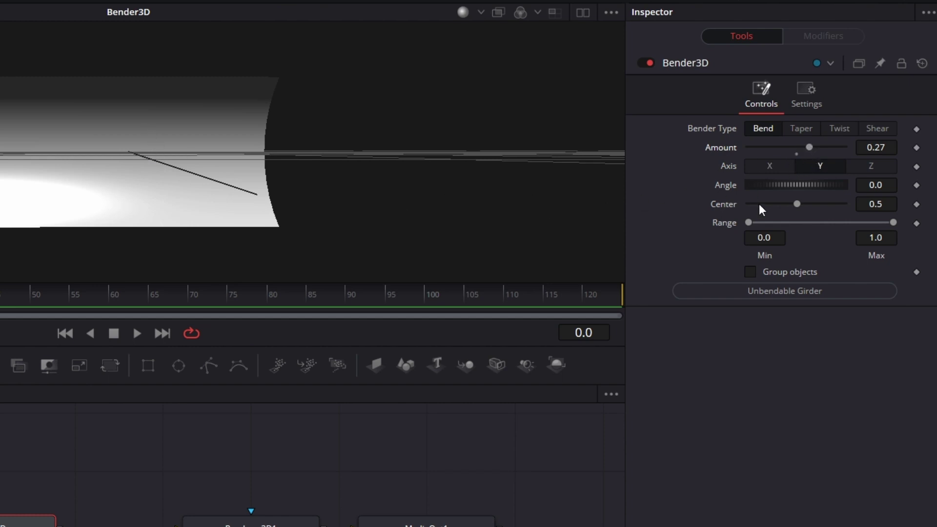
# Step: Test bending around the X and Z axes, ending on X with an adjusted amount
pyautogui.click(764, 165)
pyautogui.moveTo(809, 145)
pyautogui.mouseDown()
pyautogui.moveTo(793, 145)
pyautogui.moveTo(816, 148)
pyautogui.moveTo(746, 147)
pyautogui.moveTo(824, 148)
pyautogui.moveTo(793, 148)
pyautogui.mouseUp()
pyautogui.click(872, 166)
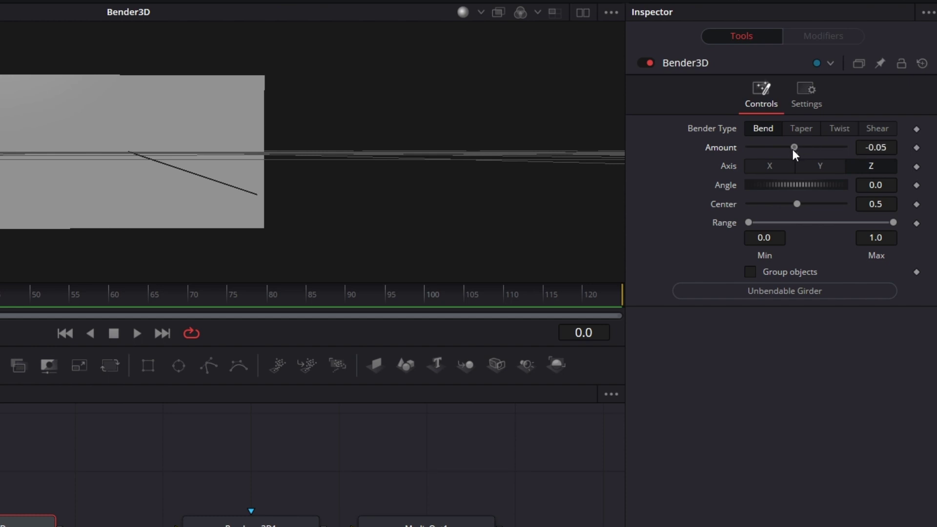
pyautogui.click(770, 166)
pyautogui.moveTo(794, 147); pyautogui.dragTo(792, 184)
# Step: Bend on the Y axis, reset Angle to 0.0 and shift Center to 0.031
pyautogui.click(820, 166)
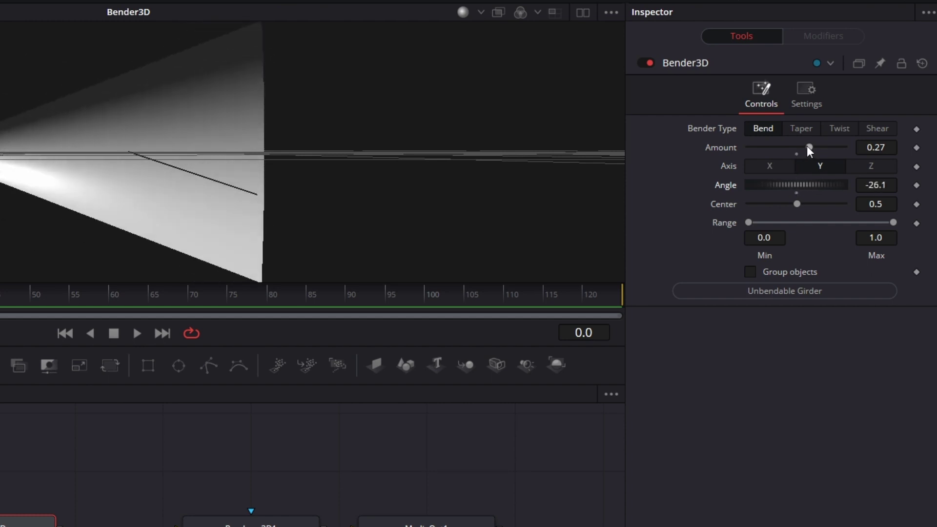
pyautogui.moveTo(806, 145)
pyautogui.mouseDown()
pyautogui.moveTo(782, 145)
pyautogui.moveTo(812, 147)
pyautogui.mouseUp()
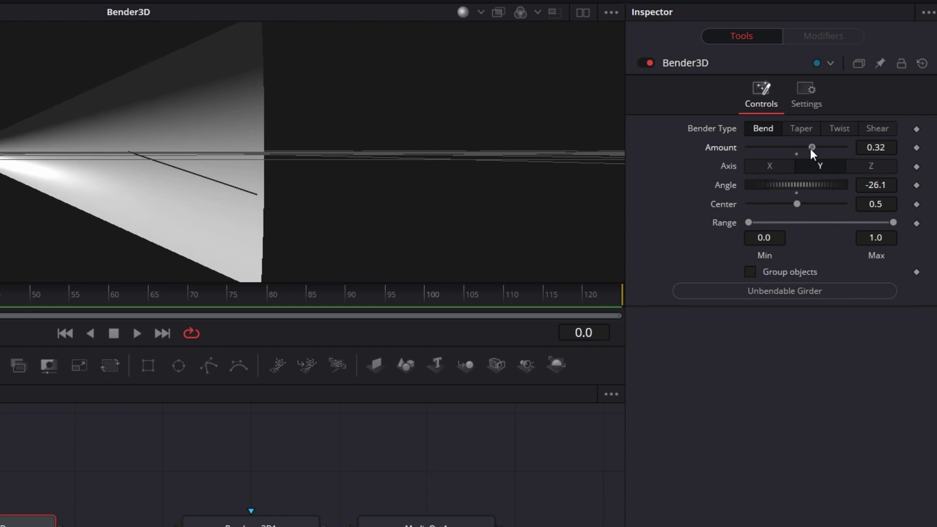
pyautogui.doubleClick(729, 186)
pyautogui.moveTo(797, 202); pyautogui.dragTo(750, 204)
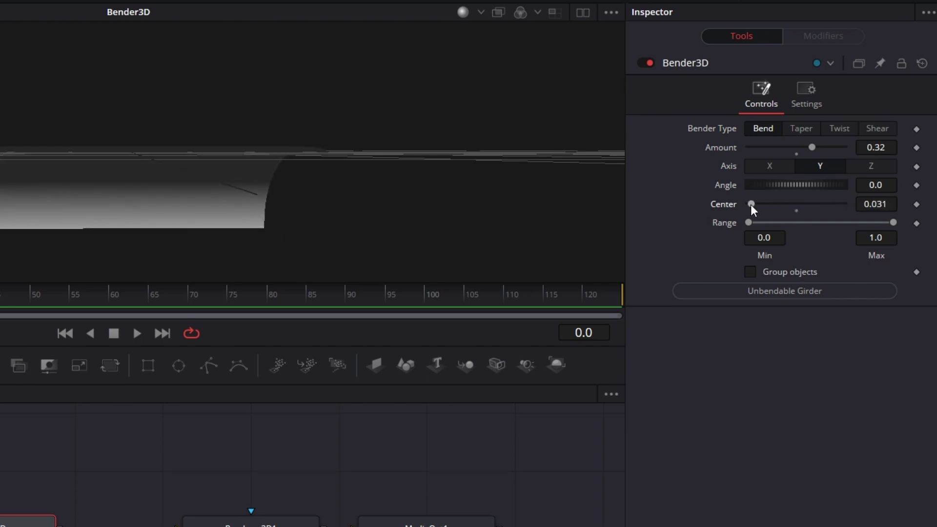
pyautogui.moveTo(807, 148)
pyautogui.mouseDown()
pyautogui.moveTo(793, 150)
pyautogui.moveTo(816, 153)
pyautogui.moveTo(805, 155)
pyautogui.mouseUp()
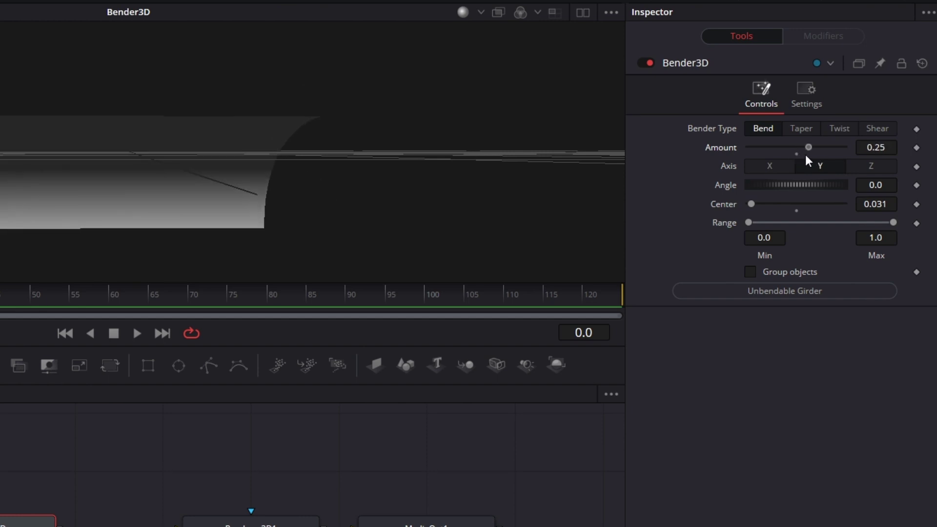
# Step: Try Range Min values 0.35, 0.639 and 0.85 with amounts up to 0.78, then reset Range Min to 0.0
pyautogui.moveTo(748, 223); pyautogui.dragTo(795, 222)
pyautogui.moveTo(808, 145)
pyautogui.mouseDown()
pyautogui.moveTo(832, 146)
pyautogui.moveTo(811, 148)
pyautogui.mouseUp()
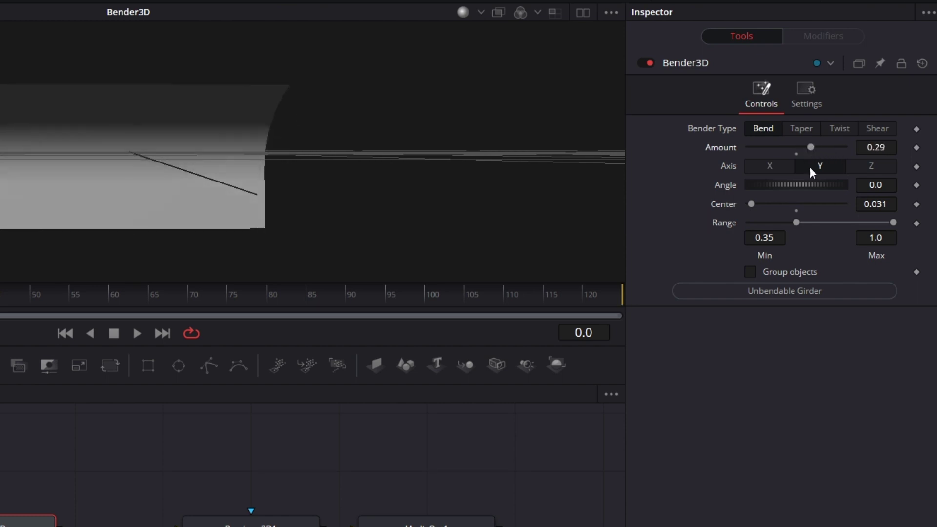
pyautogui.moveTo(797, 222); pyautogui.dragTo(835, 223)
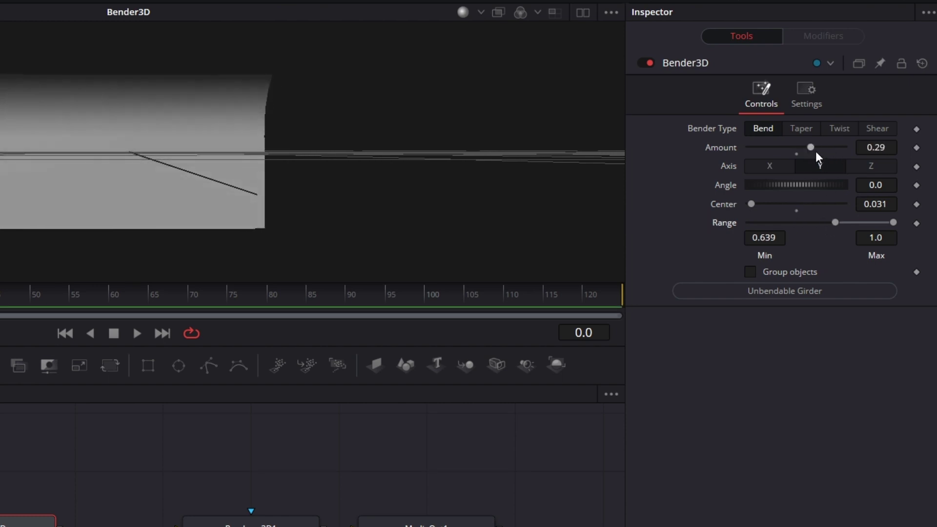
pyautogui.moveTo(812, 147); pyautogui.dragTo(836, 152)
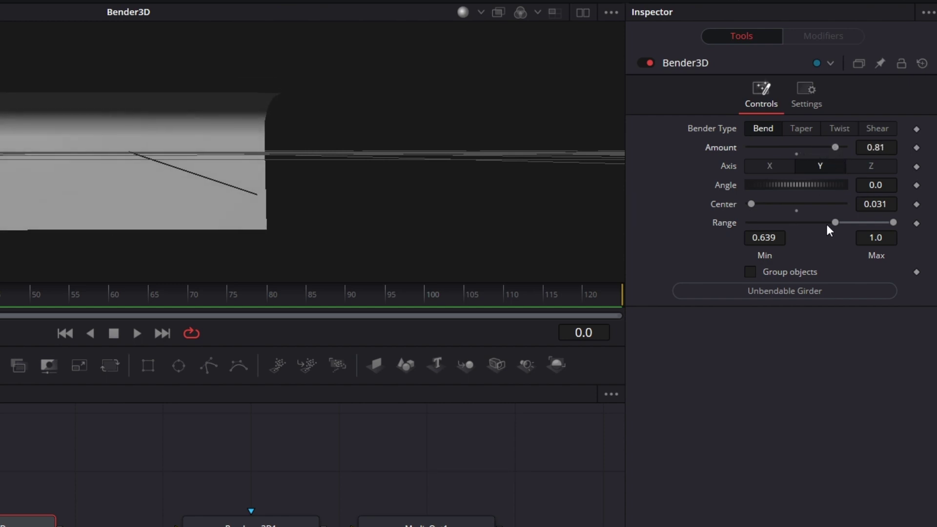
pyautogui.moveTo(835, 223); pyautogui.dragTo(857, 220)
pyautogui.moveTo(832, 148); pyautogui.dragTo(794, 147)
pyautogui.doubleClick(722, 223)
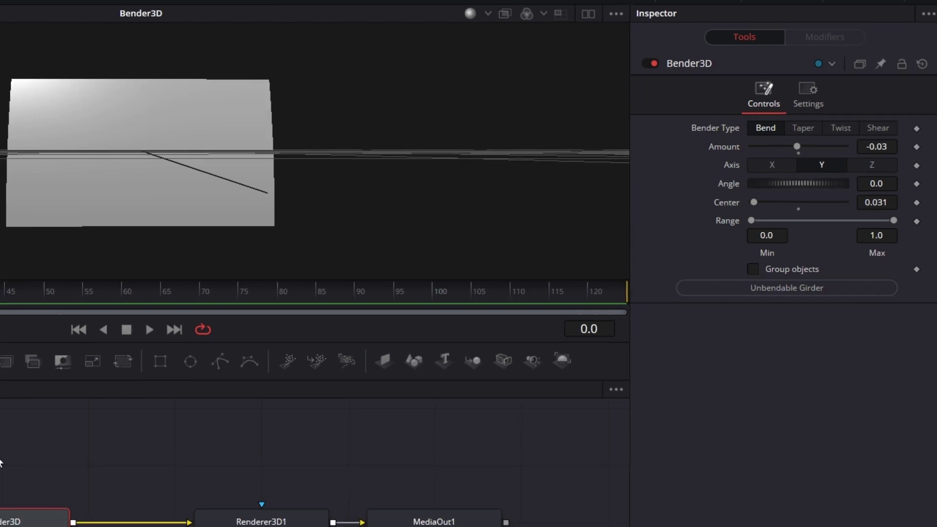
# Step: Add a Text3D node and place ImagePlane3D1 beneath it, leaving room before Bender3D
pyautogui.click(98, 439)
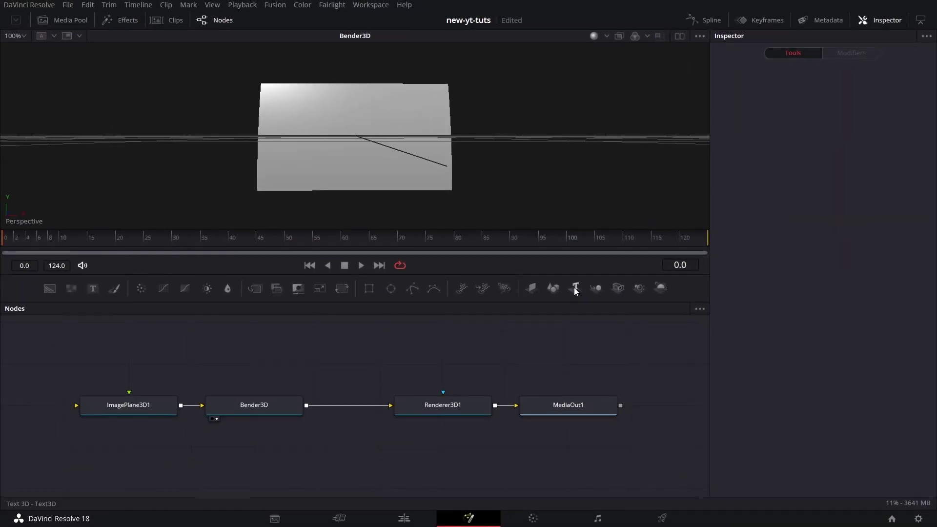
pyautogui.moveTo(574, 288); pyautogui.dragTo(83, 356)
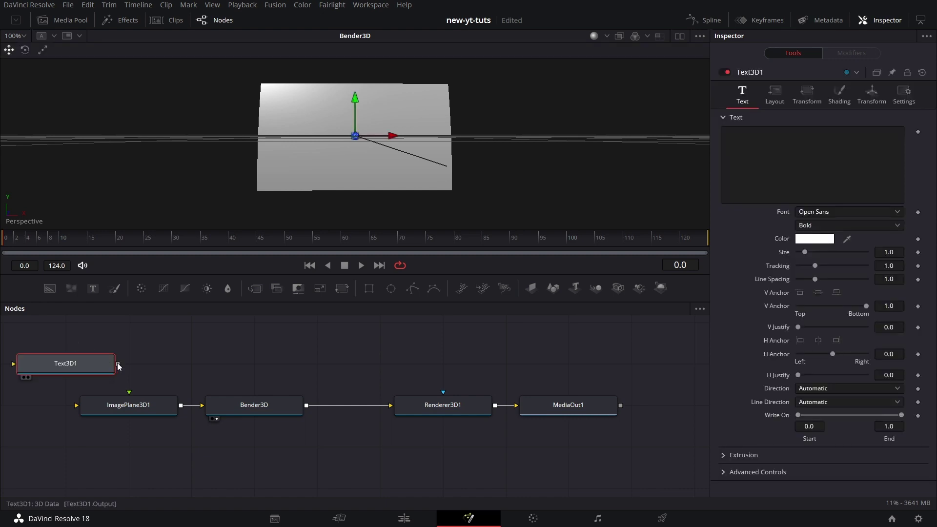
pyautogui.moveTo(128, 410); pyautogui.dragTo(65, 409)
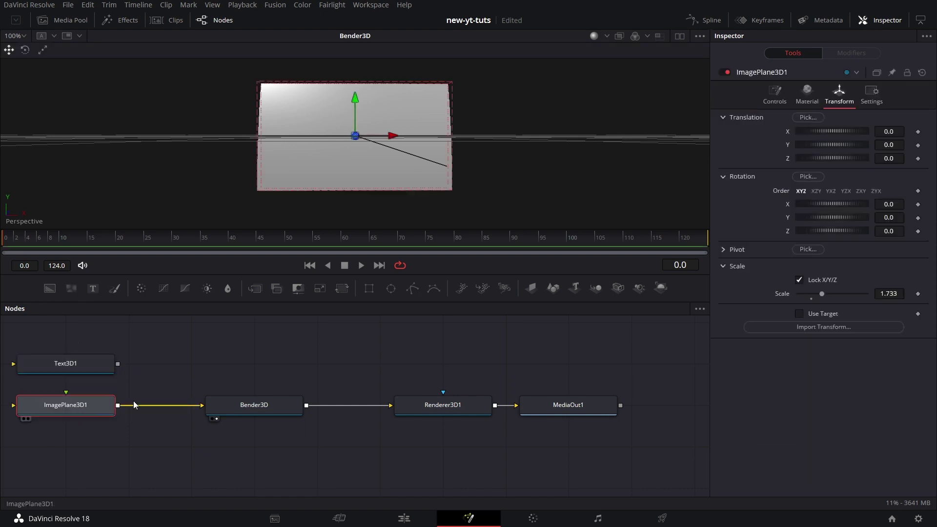
pyautogui.moveTo(234, 405); pyautogui.dragTo(297, 405)
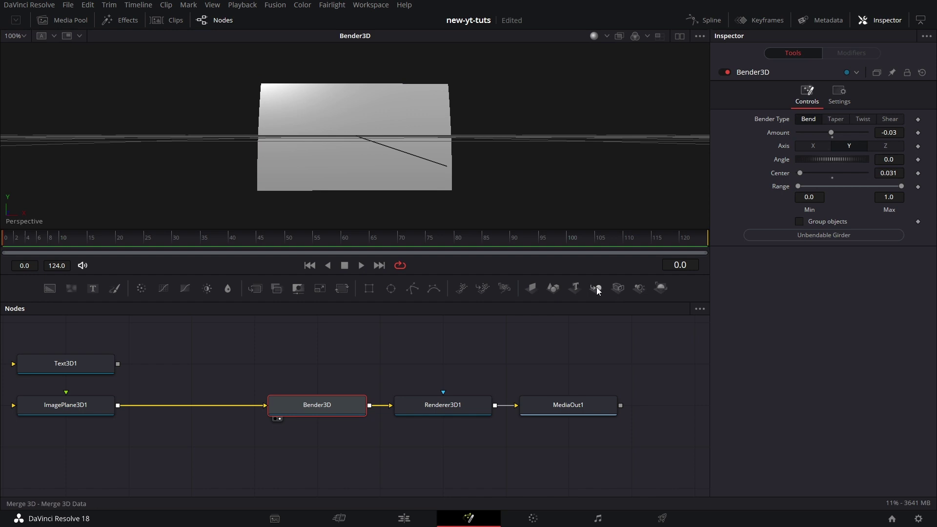
# Step: Insert Merge3D1 between ImagePlane3D1 and Bender3D, wire Text3D1 into it, and type 'tex' as the text
pyautogui.moveTo(596, 287); pyautogui.dragTo(200, 409)
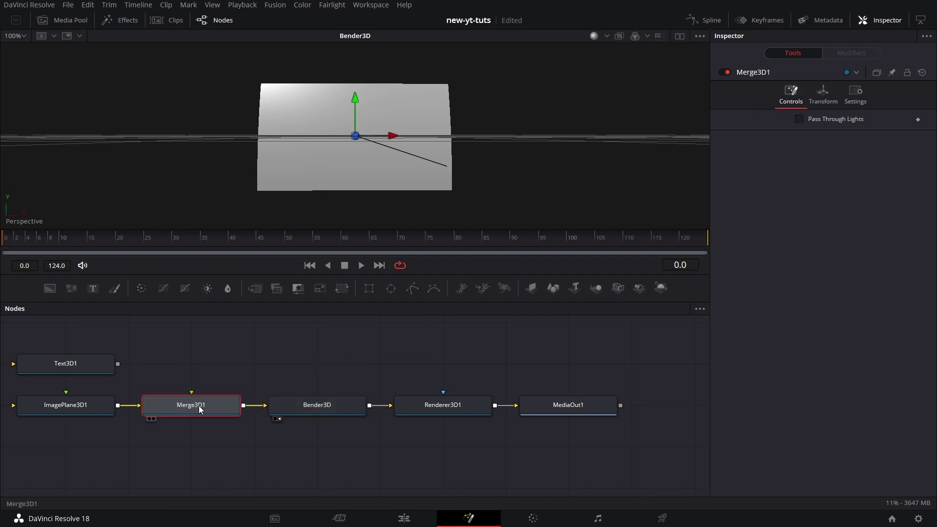
pyautogui.moveTo(118, 363); pyautogui.dragTo(180, 407)
pyautogui.click(84, 362)
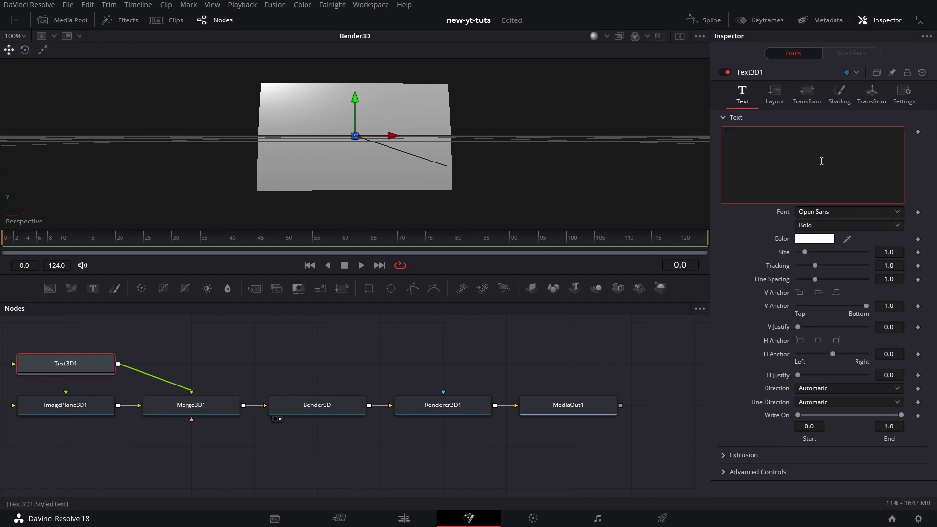
pyautogui.write('te')
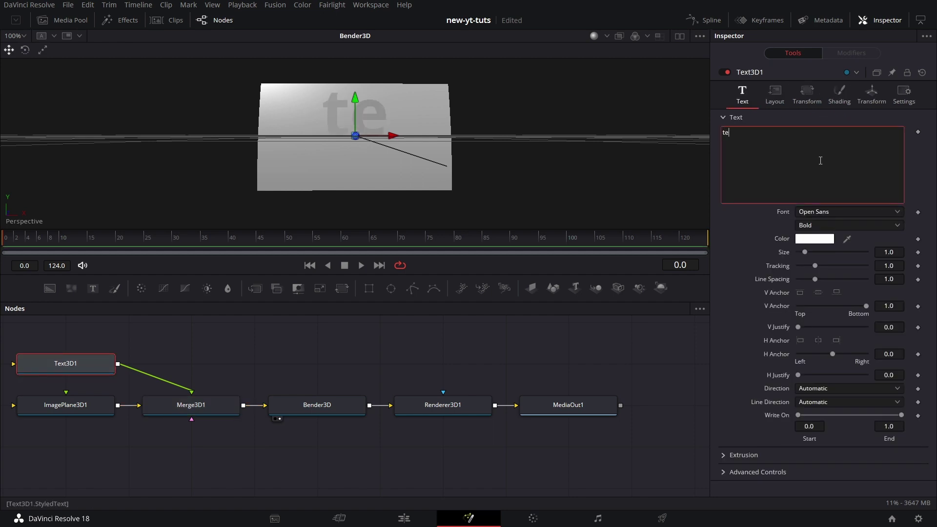
pyautogui.write('xt')
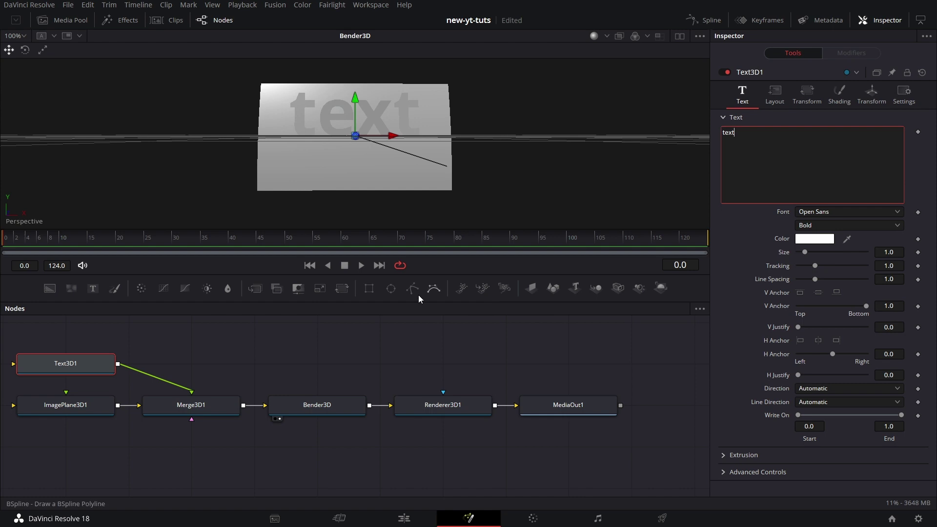
# Step: Set Text3D1's Extrusion Depth to 0.0028 and change its colour to magenta
pyautogui.click(725, 456)
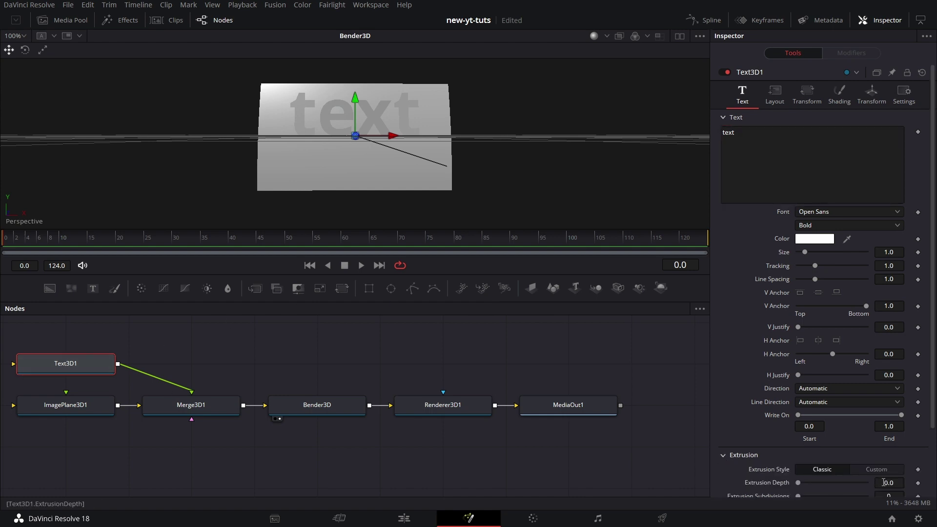
pyautogui.moveTo(884, 483); pyautogui.dragTo(888, 482)
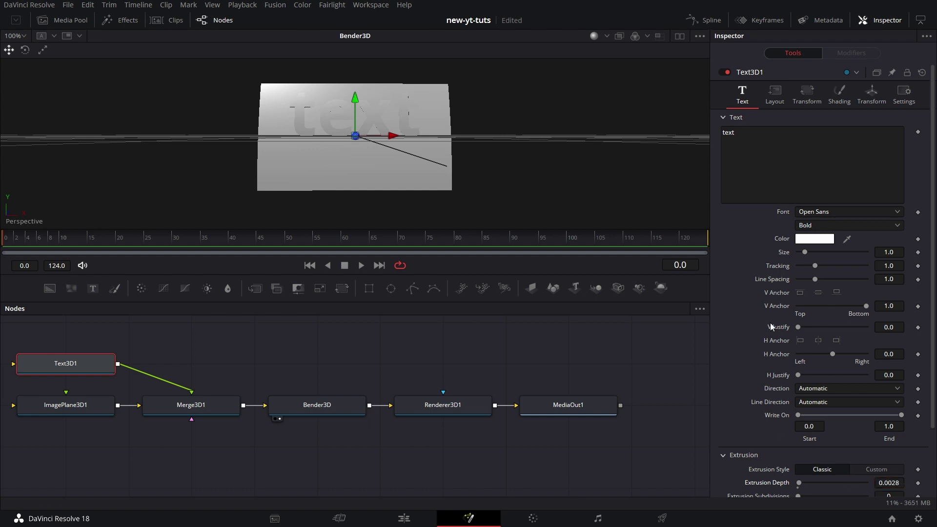
pyautogui.click(821, 237)
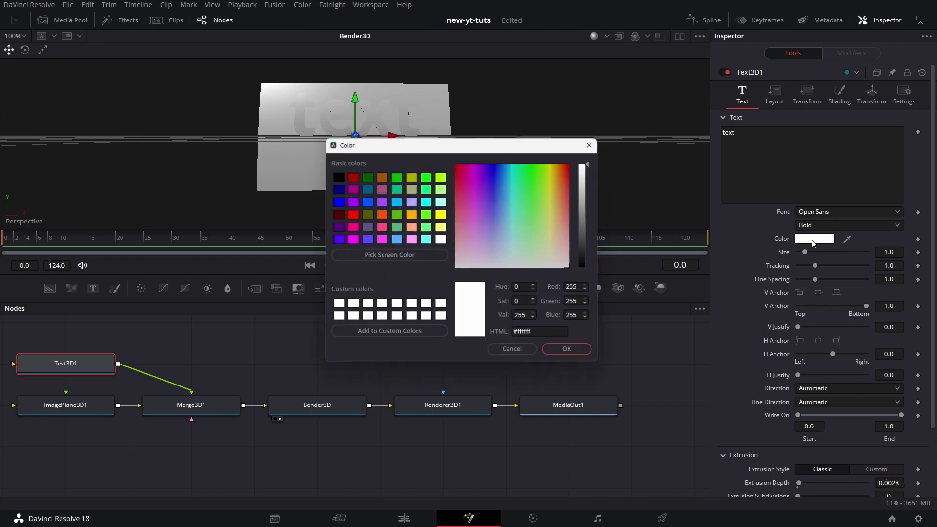
pyautogui.click(468, 171)
pyautogui.click(583, 352)
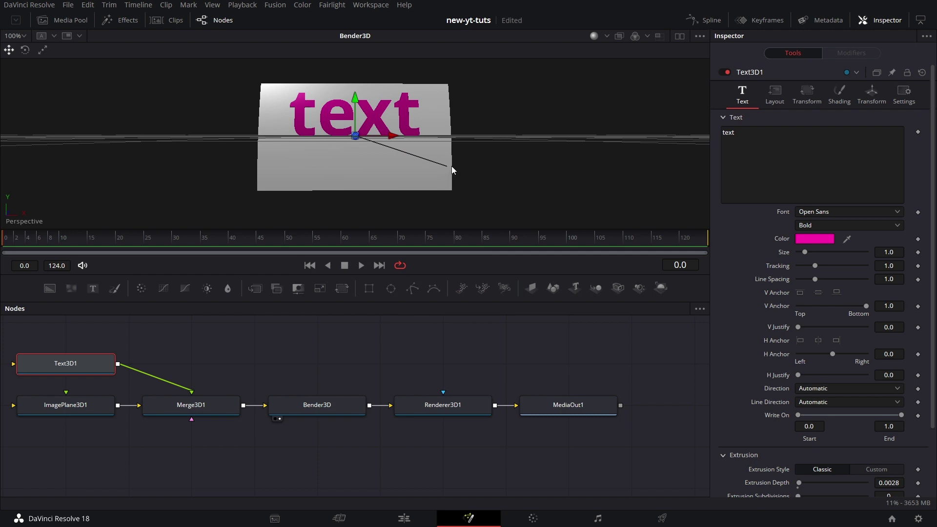
pyautogui.moveTo(452, 165); pyautogui.dragTo(241, 174)
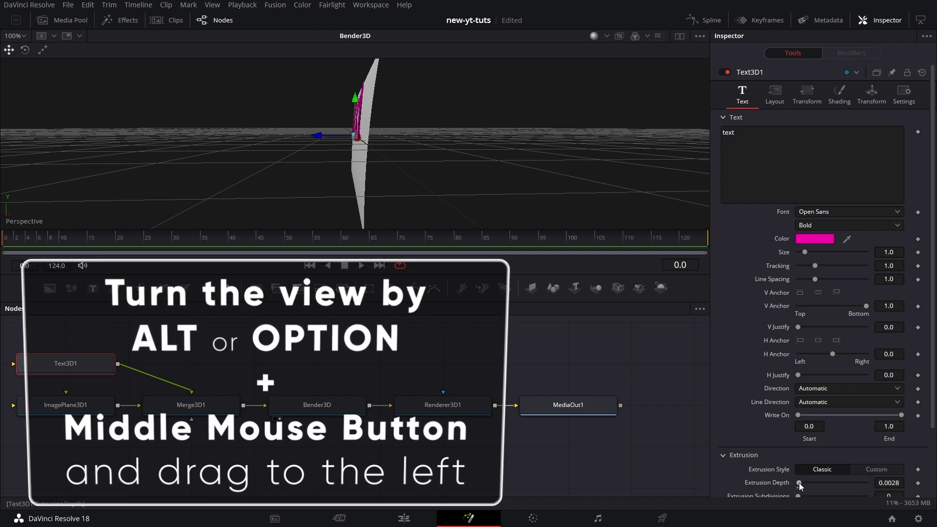
# Step: Raise Text3D1's Extrusion Depth to 0.0882 and orbit back to a front view
pyautogui.moveTo(800, 484); pyautogui.dragTo(828, 482)
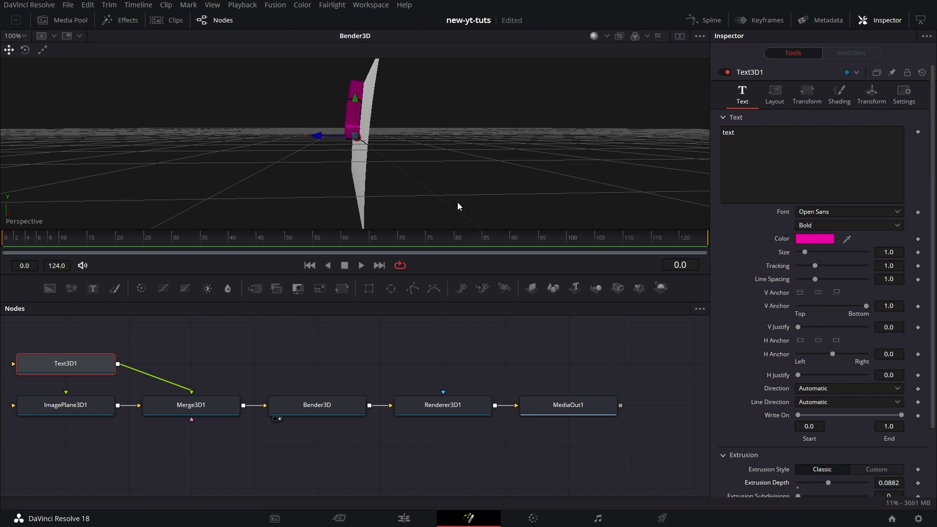
pyautogui.moveTo(458, 202); pyautogui.dragTo(590, 214)
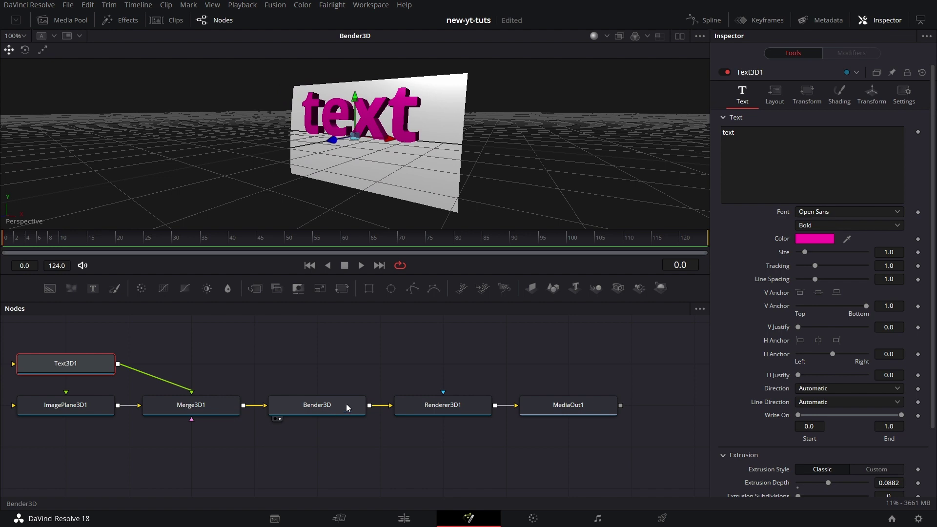
# Step: Turn on Group objects in Bender3D and set the bend Amount to -0.22
pyautogui.moveTo(331, 407); pyautogui.dragTo(364, 167)
pyautogui.click(335, 410)
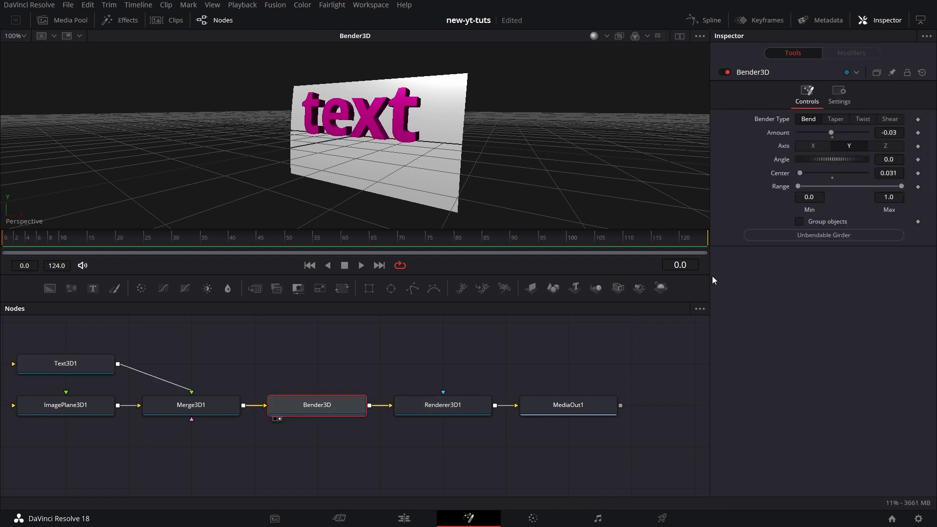
pyautogui.moveTo(831, 133)
pyautogui.mouseDown()
pyautogui.moveTo(839, 133)
pyautogui.moveTo(806, 142)
pyautogui.moveTo(830, 145)
pyautogui.moveTo(821, 143)
pyautogui.mouseUp()
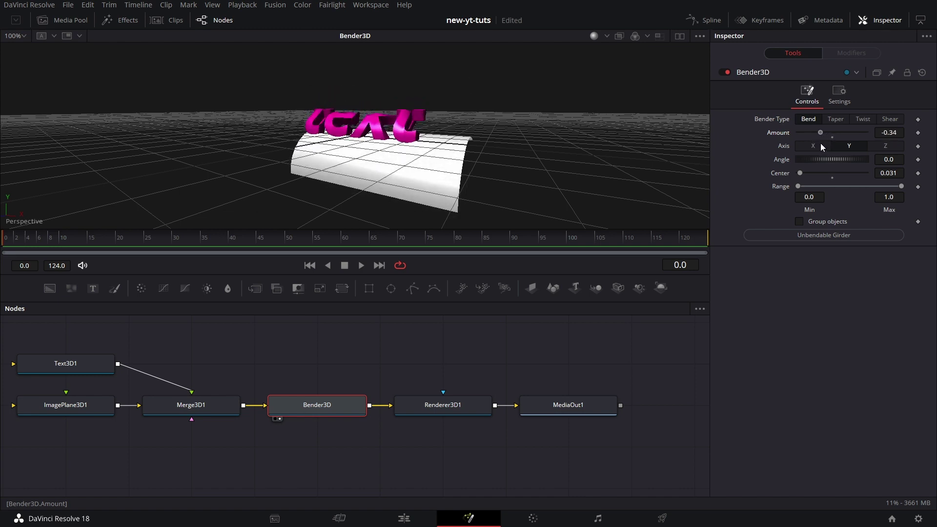
pyautogui.click(799, 221)
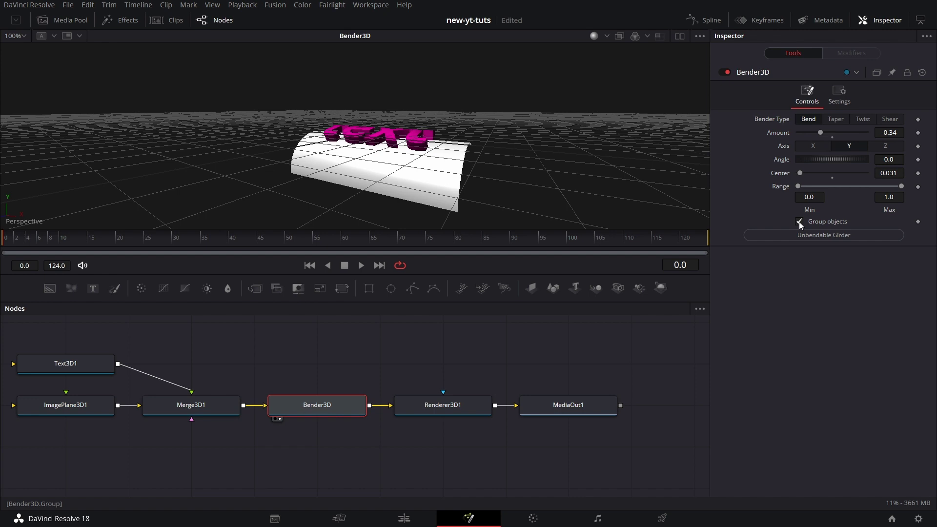
pyautogui.moveTo(821, 132)
pyautogui.mouseDown()
pyautogui.moveTo(848, 128)
pyautogui.moveTo(825, 121)
pyautogui.mouseUp()
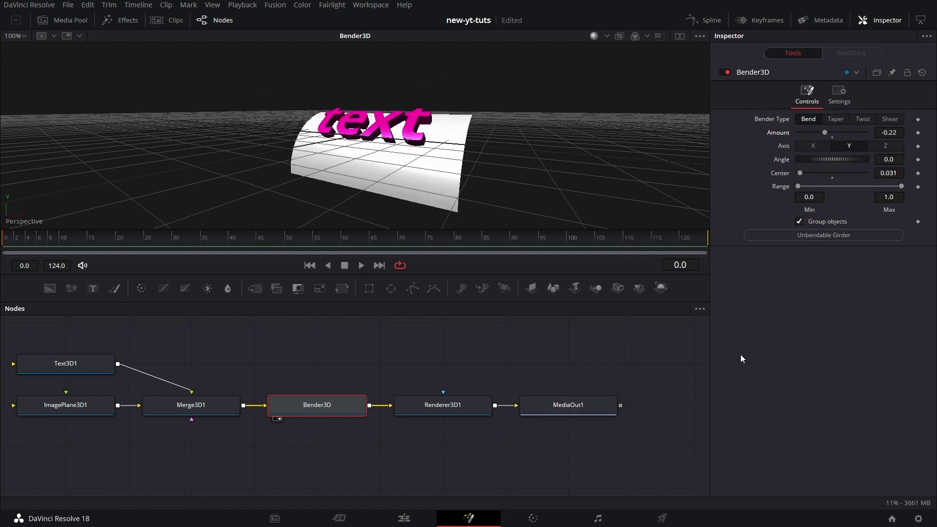
# Step: Switch Bender3D to Taper, try the X axis, then settle on Z at Amount -0.45
pyautogui.click(839, 119)
pyautogui.moveTo(827, 131); pyautogui.dragTo(845, 134)
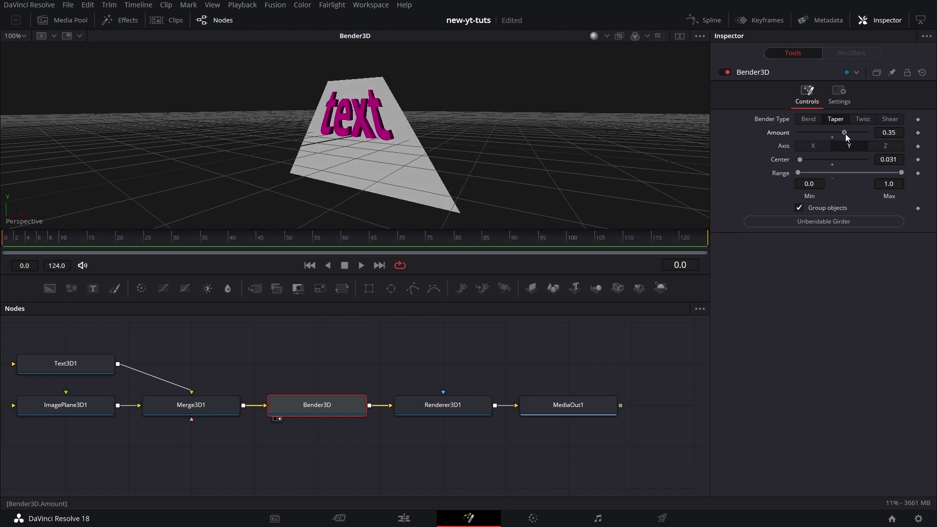
pyautogui.click(817, 145)
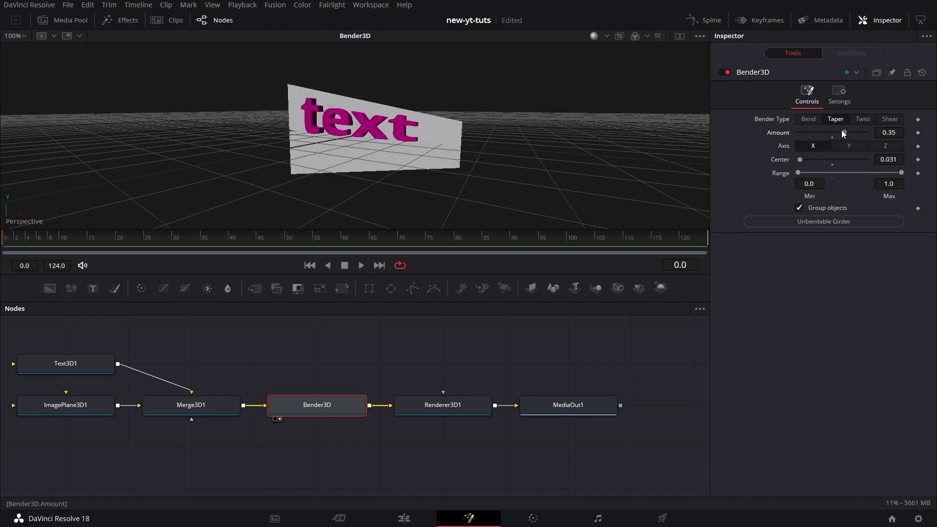
pyautogui.moveTo(843, 132)
pyautogui.mouseDown()
pyautogui.moveTo(827, 131)
pyautogui.moveTo(839, 134)
pyautogui.mouseUp()
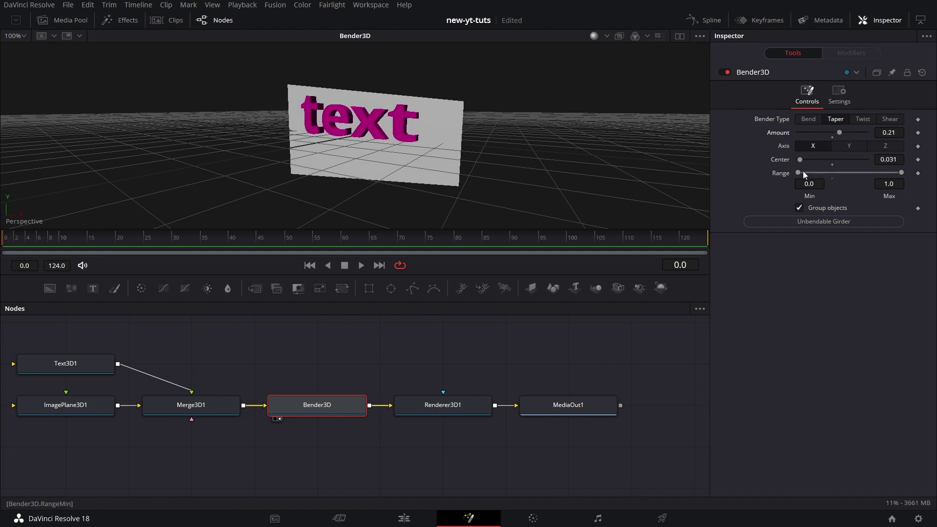
pyautogui.click(876, 145)
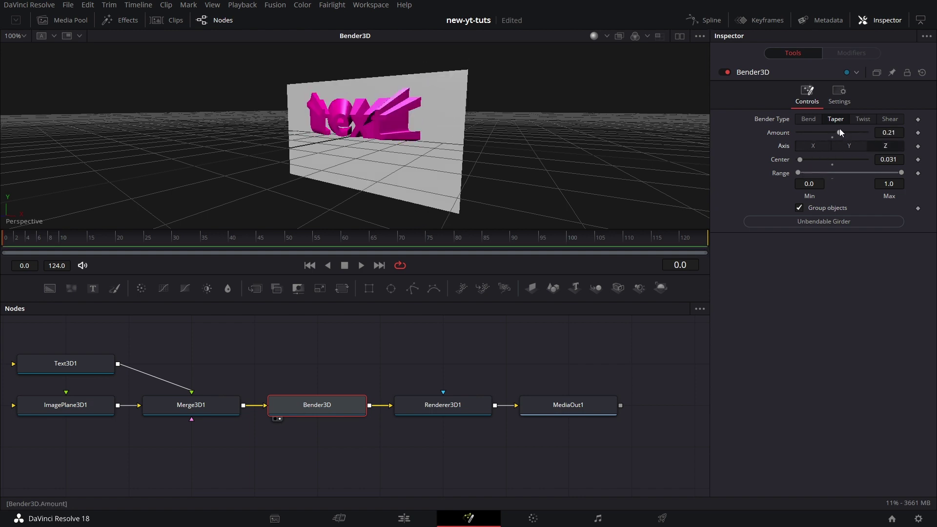
pyautogui.moveTo(839, 133); pyautogui.dragTo(816, 142)
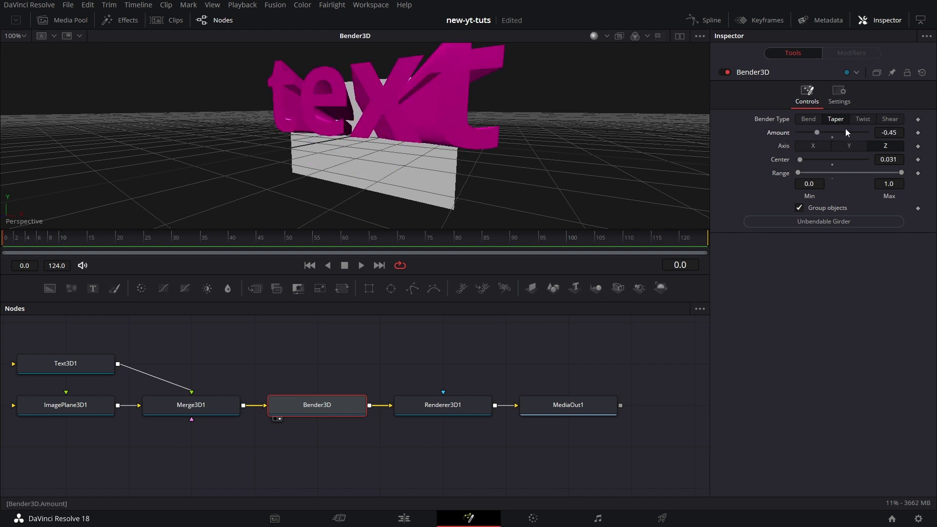
# Step: Try Twist on the X and Y axes at varying amounts, then set Bender Type back to Bend
pyautogui.click(865, 118)
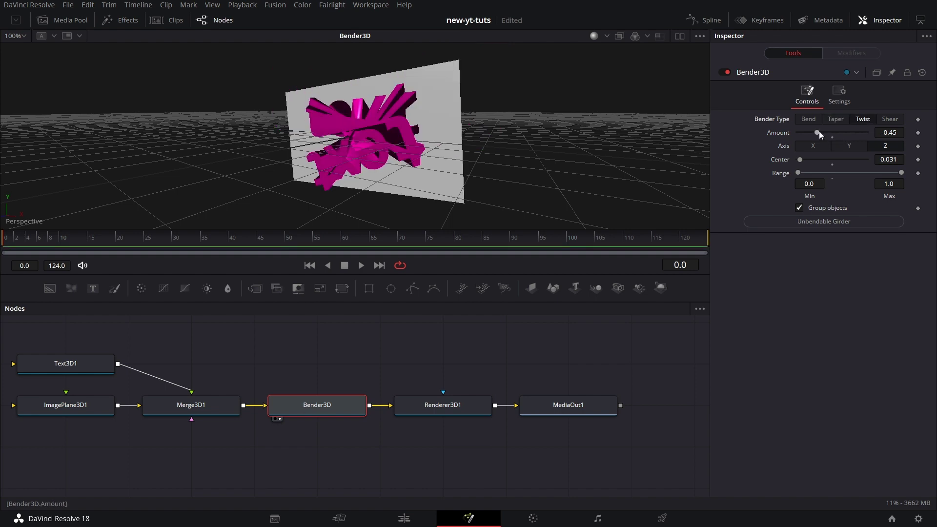
pyautogui.moveTo(819, 131)
pyautogui.mouseDown()
pyautogui.moveTo(848, 129)
pyautogui.moveTo(837, 130)
pyautogui.mouseUp()
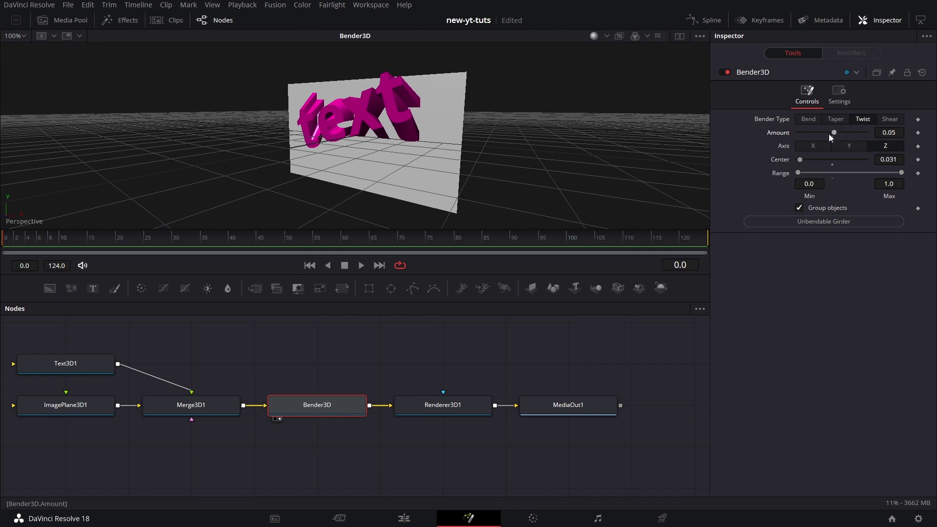
pyautogui.click(819, 145)
pyautogui.moveTo(832, 134); pyautogui.dragTo(777, 114)
pyautogui.click(849, 144)
pyautogui.click(808, 119)
# Step: Set ImagePlane3D1's Subdivisions to 100 to smooth the rolled tube's surface
pyautogui.moveTo(491, 168); pyautogui.dragTo(470, 156)
pyautogui.scroll(2, 471, 158)
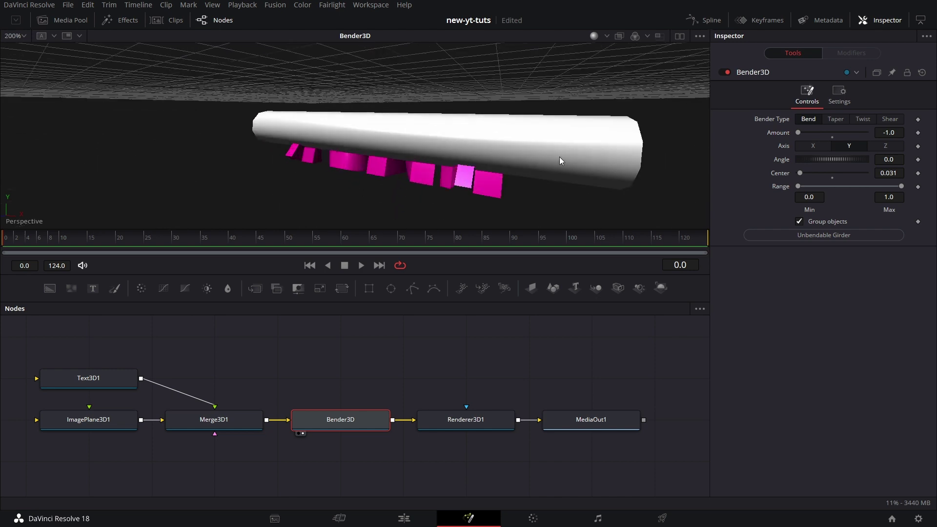
pyautogui.moveTo(559, 157); pyautogui.dragTo(624, 139)
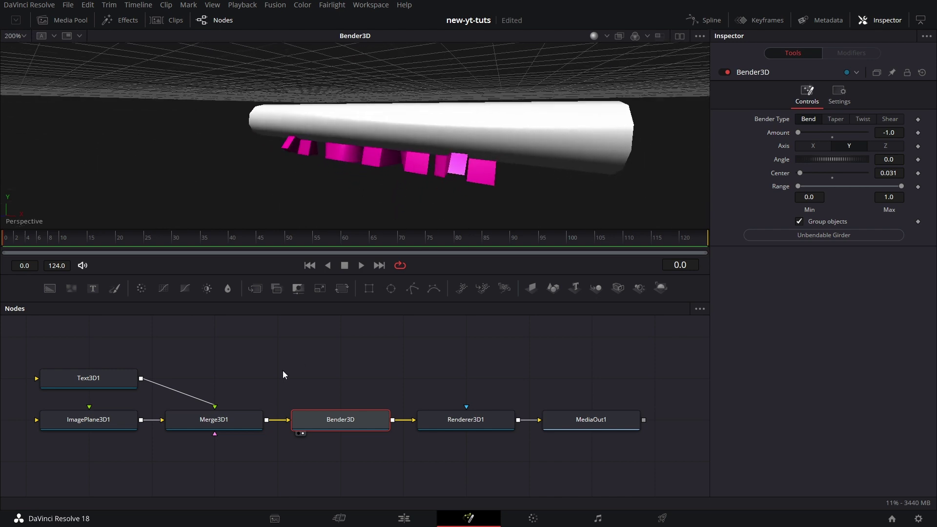
pyautogui.click(101, 425)
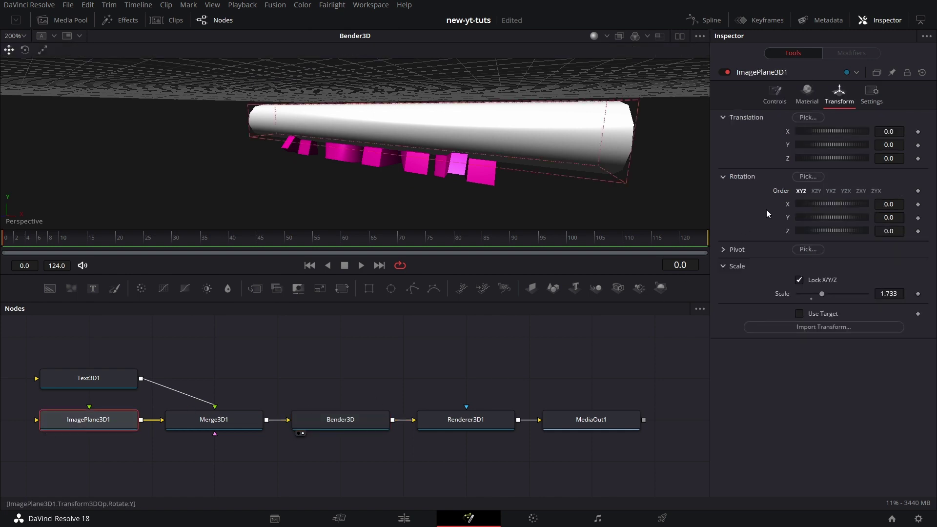
pyautogui.click(768, 97)
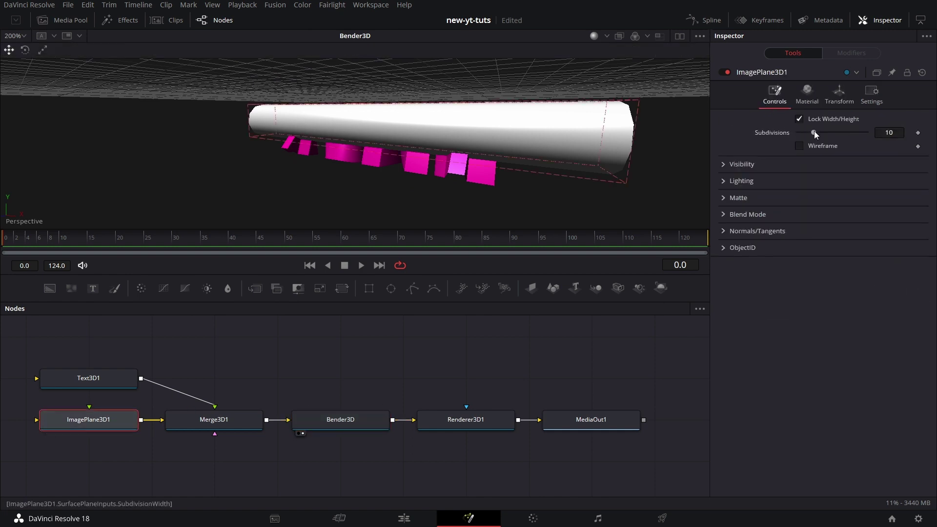
pyautogui.moveTo(813, 133); pyautogui.dragTo(867, 132)
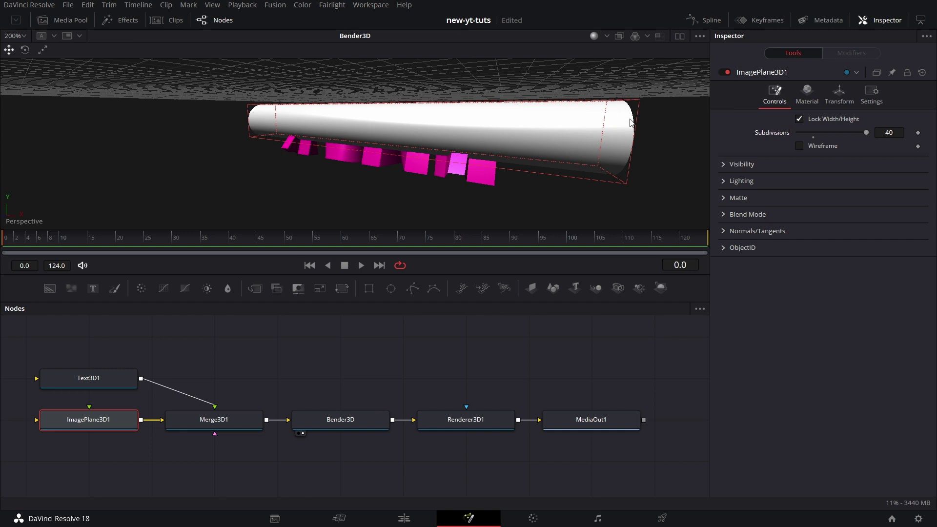
pyautogui.click(894, 131)
pyautogui.write('100')
pyautogui.press('Return')
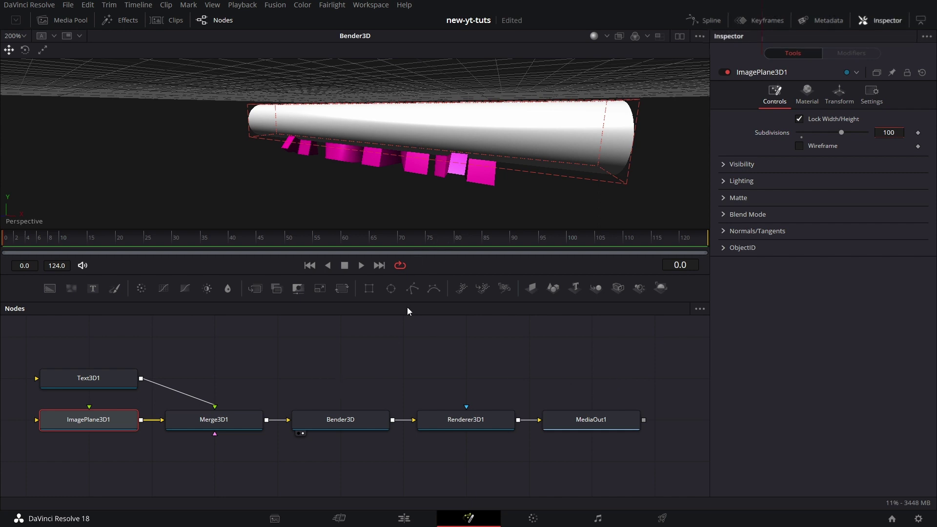
pyautogui.scroll(-2, 543, 133)
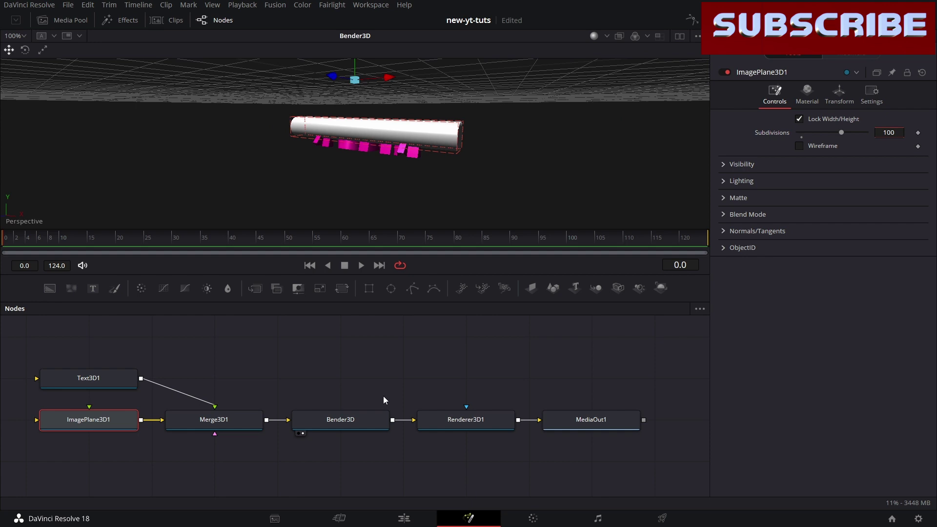
pyautogui.scroll(1, 401, 399)
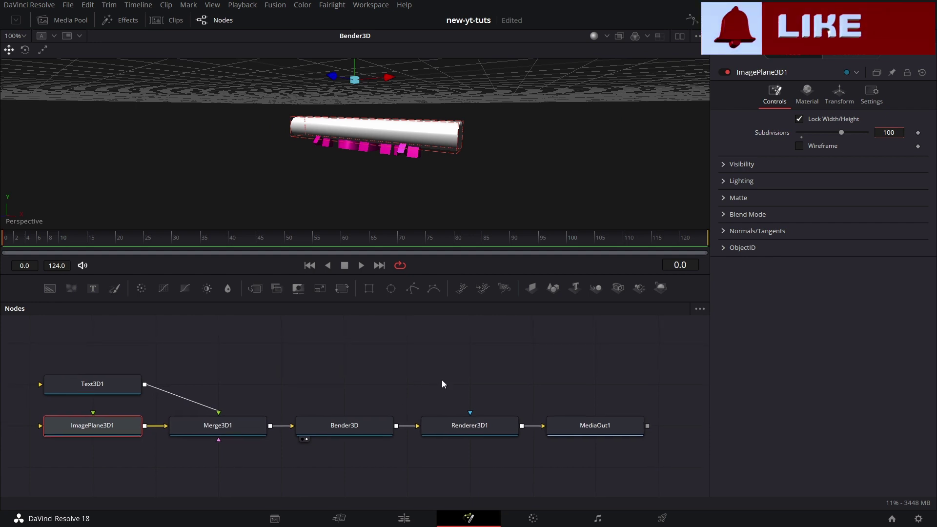